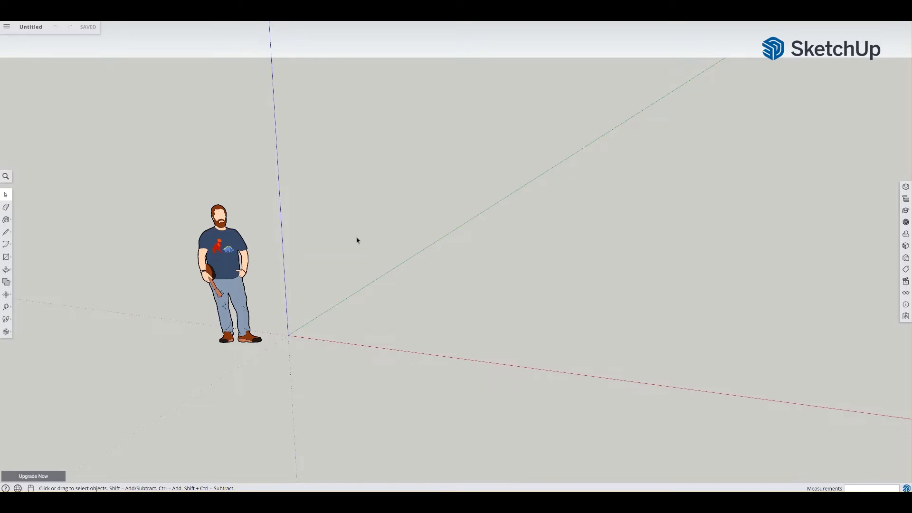
Step: Delete the default person figure standing beside the origin
left_click(236, 268)
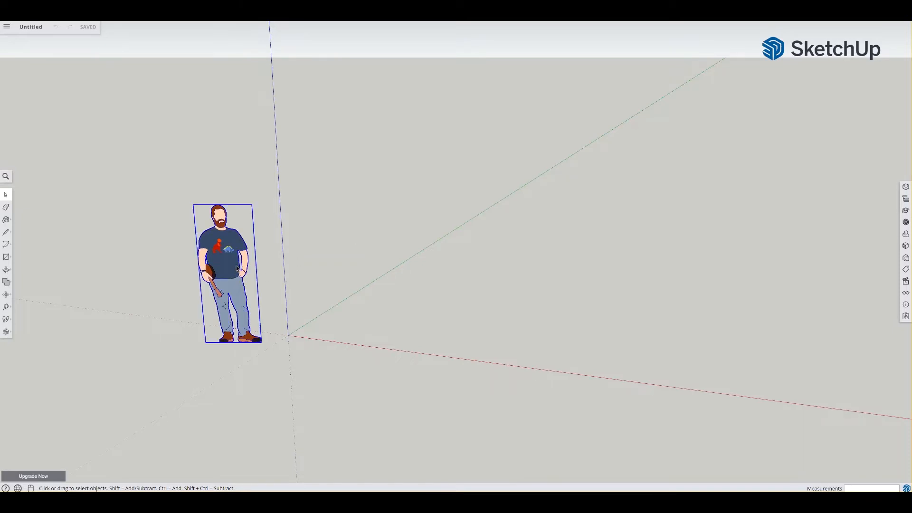
key("Delete")
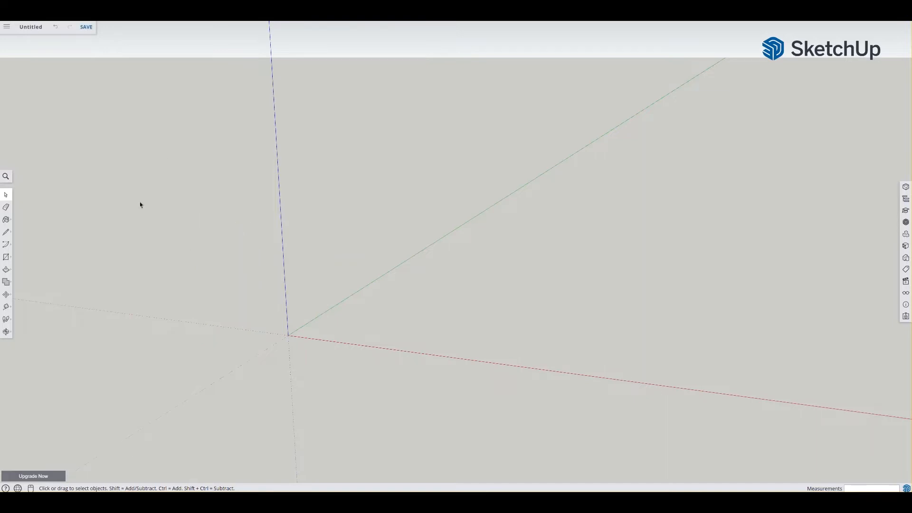
left_click(7, 28)
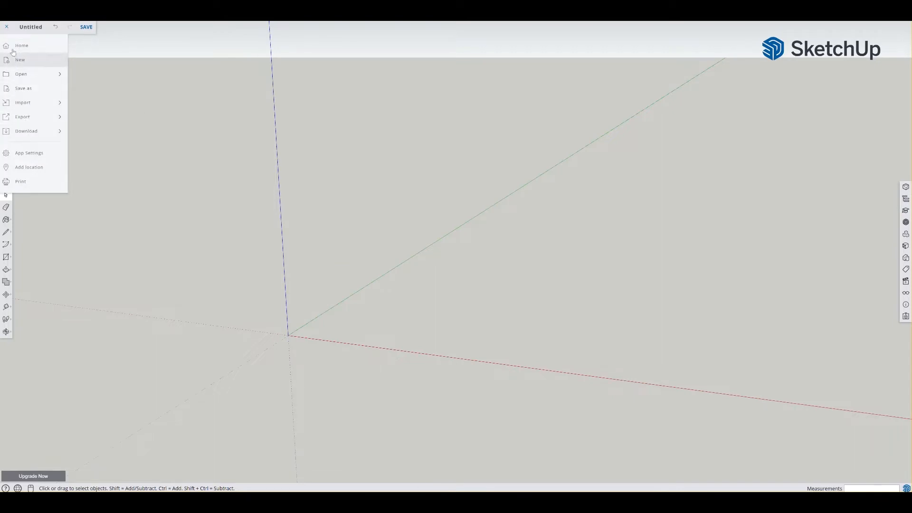
left_click(95, 84)
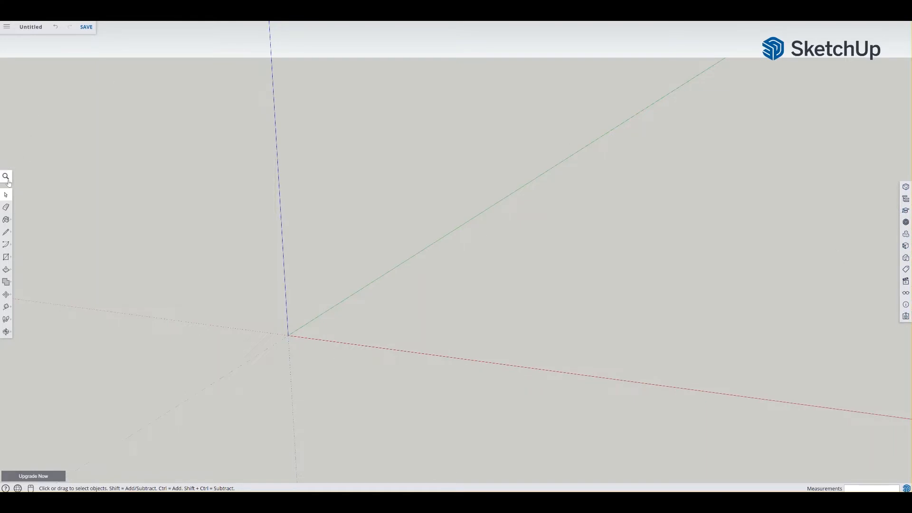
left_click(11, 234)
mouse_move(11, 233)
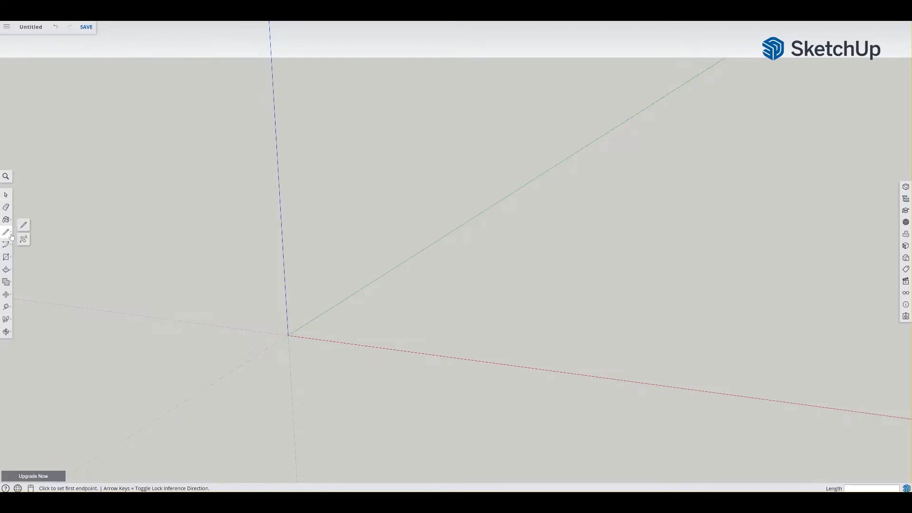
left_click(9, 249)
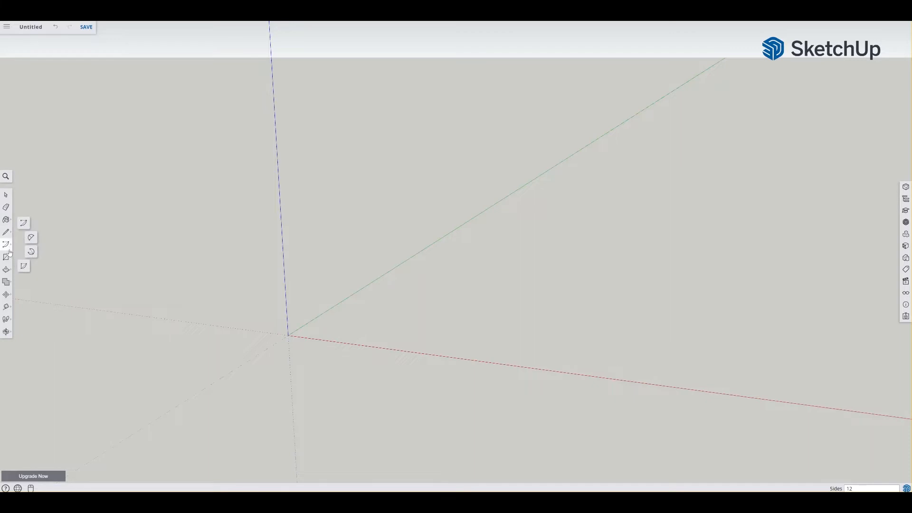
left_click(12, 298)
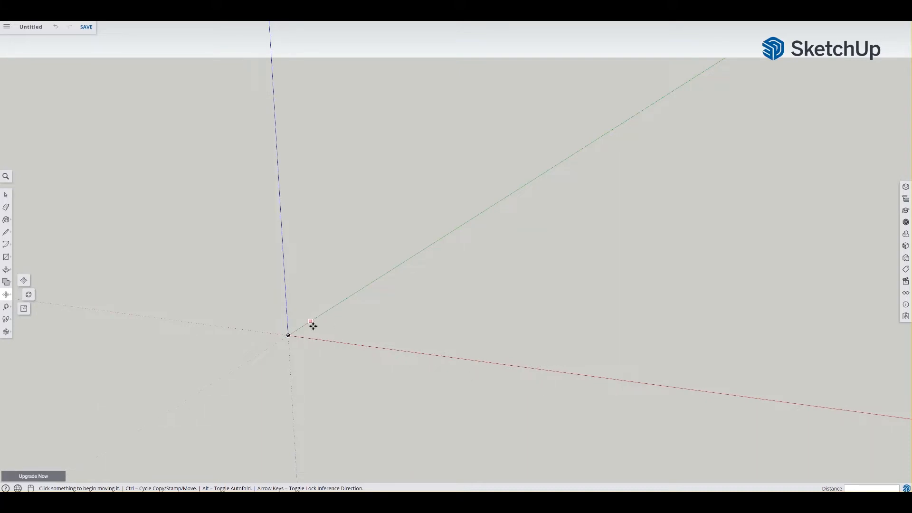
Step: Draw two separate trial lines on the ground, one about 6' 7" long and one about 6' long parallel to the red axis
left_click(7, 232)
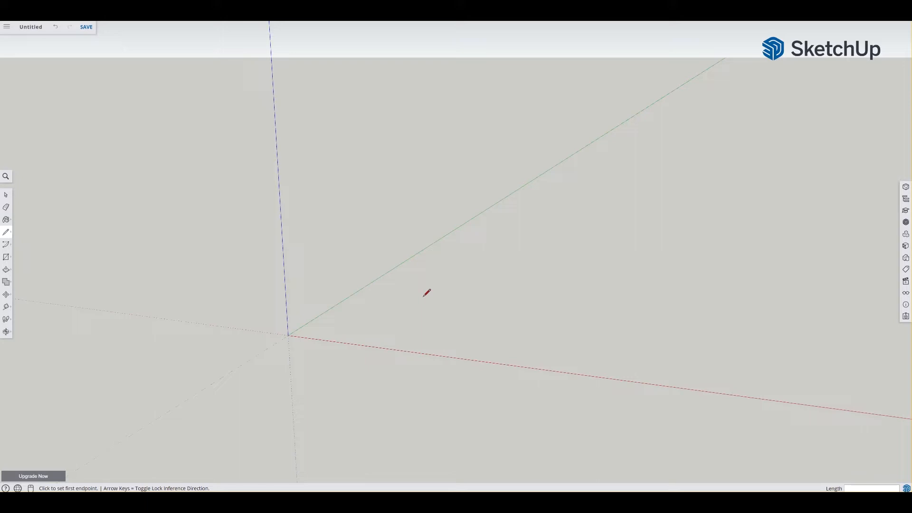
left_click(389, 307)
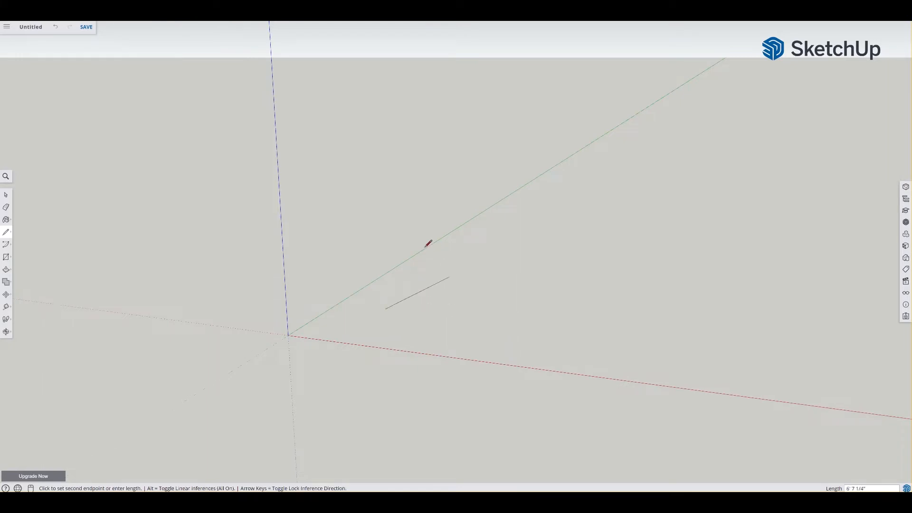
left_click(447, 276)
key("Escape")
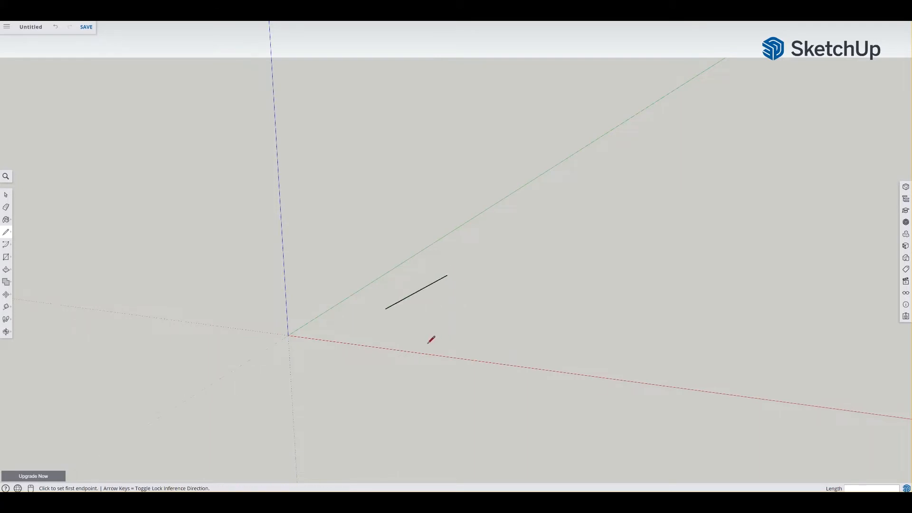
left_click(449, 326)
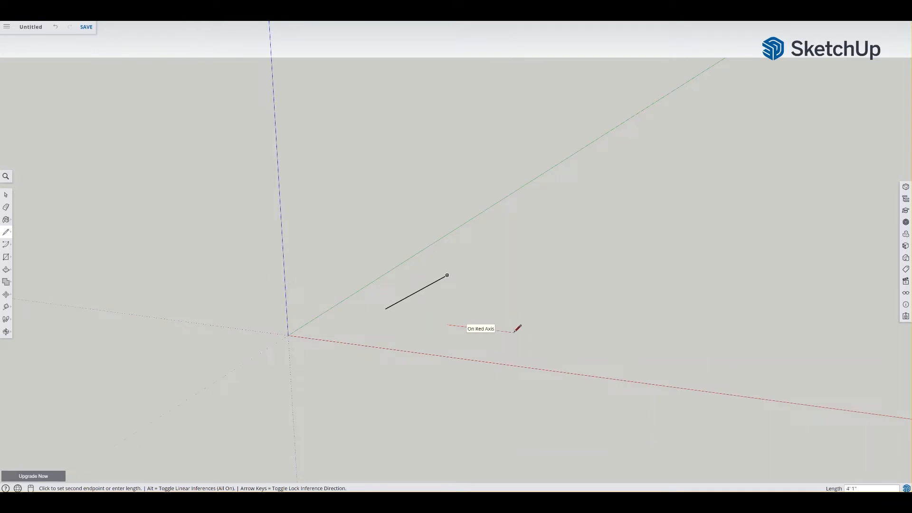
left_click(547, 336)
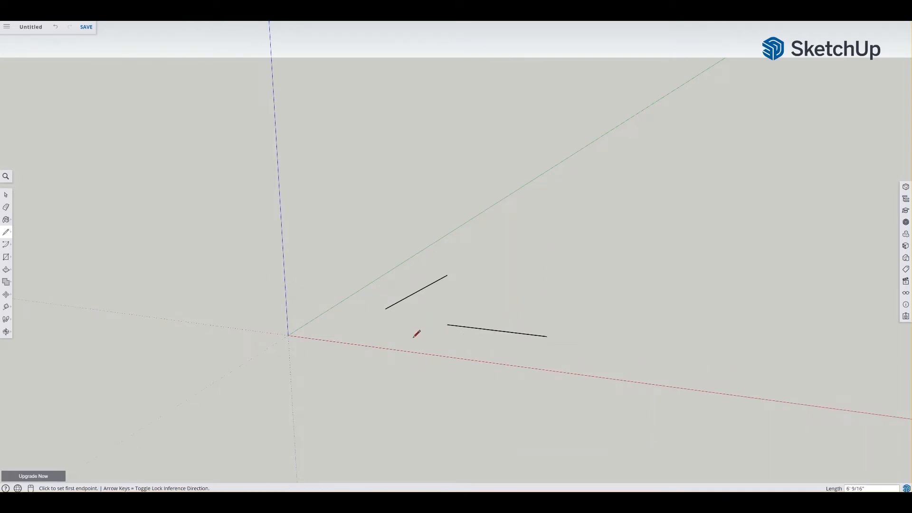
Step: Erase both trial lines from the ground plane
left_click(7, 207)
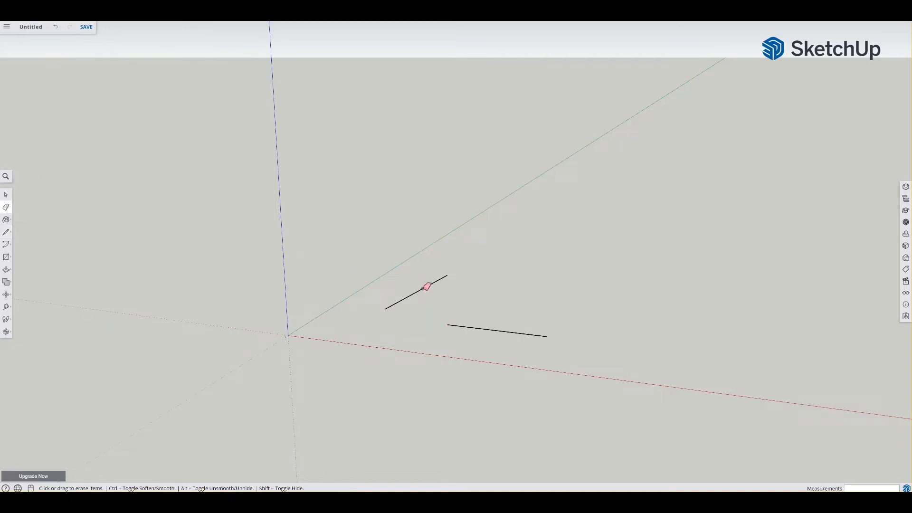
left_click(424, 286)
left_click_drag(480, 318, 481, 346)
Step: Draw a single trial line on the ground parallel to the red axis and erase it
left_click(6, 232)
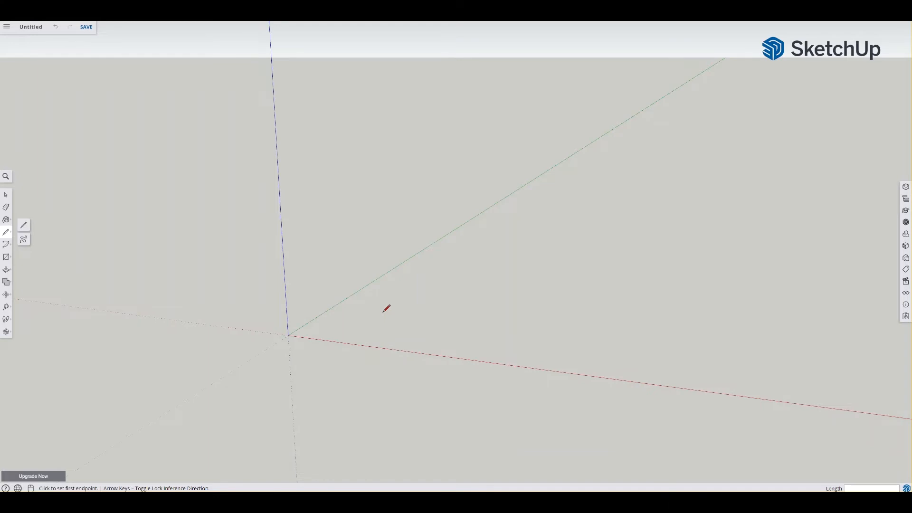
left_click(384, 311)
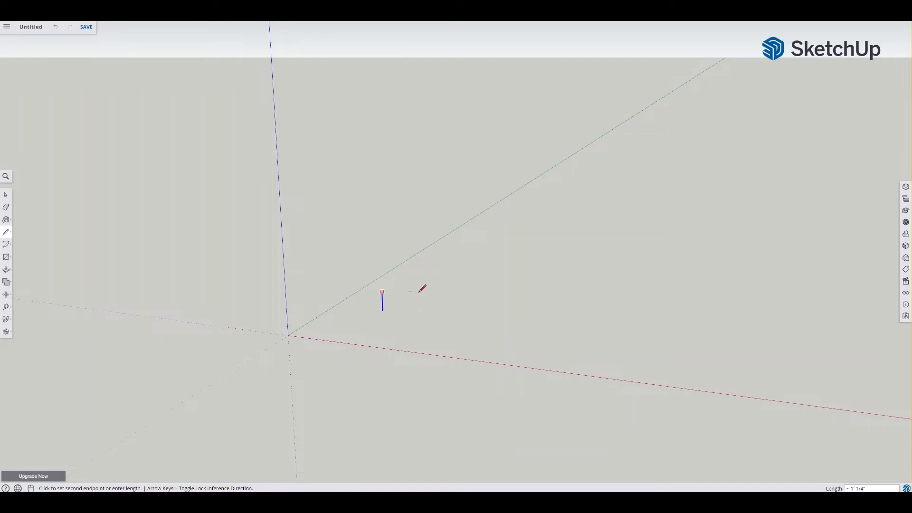
key("Up")
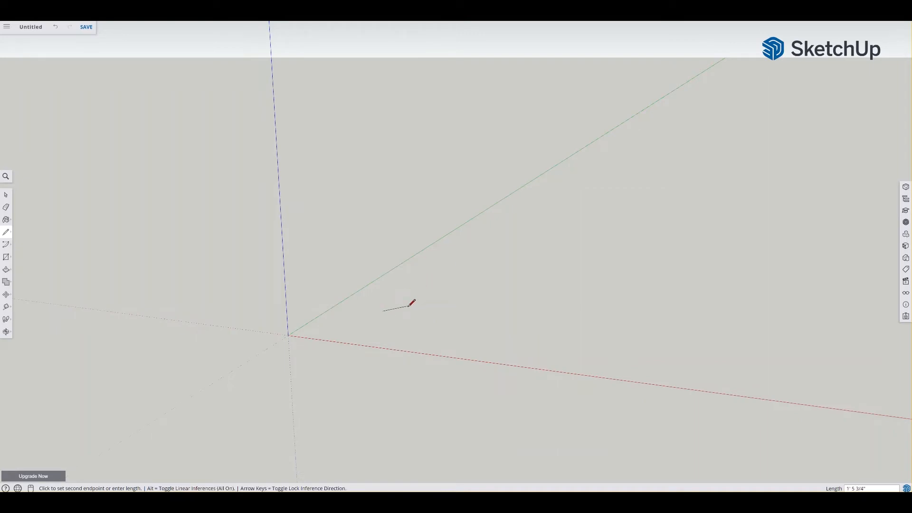
left_click(461, 319)
key("Escape")
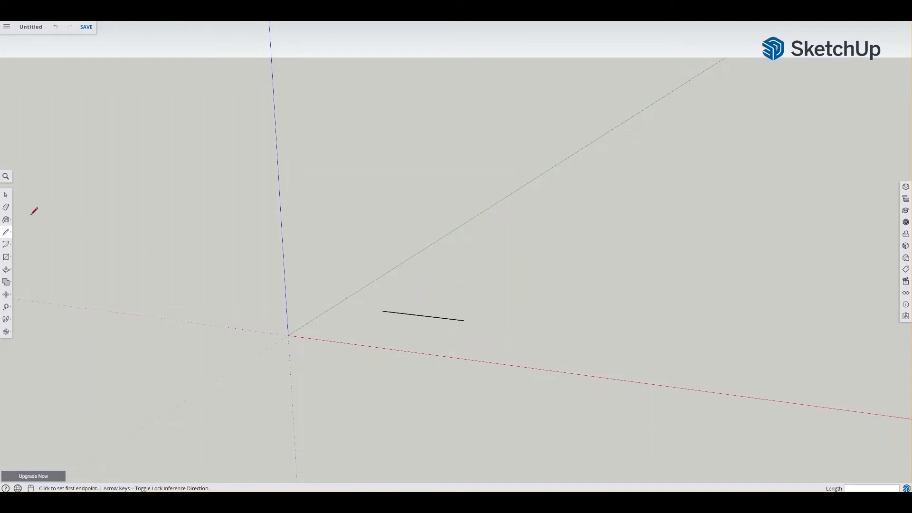
left_click(5, 207)
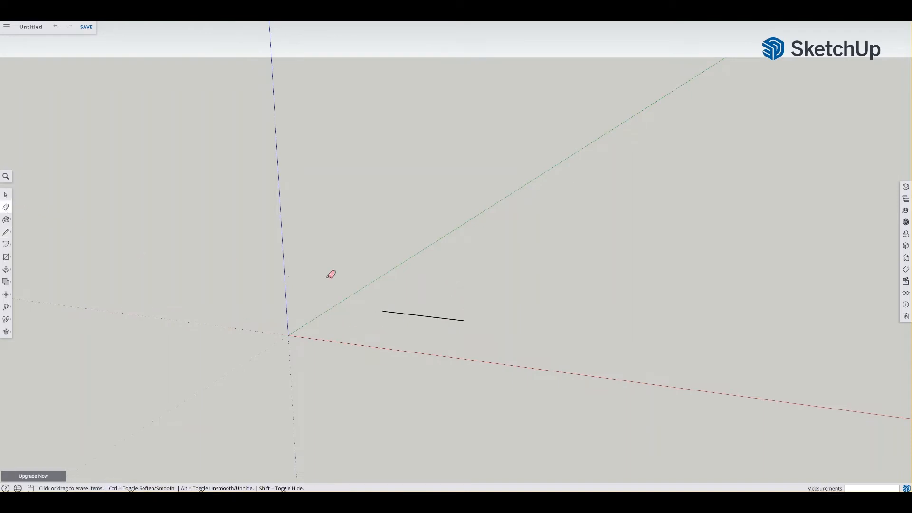
left_click(417, 312)
Step: Draw a 7' line on the ground between the red and green axes, running in the green axis direction
key("l")
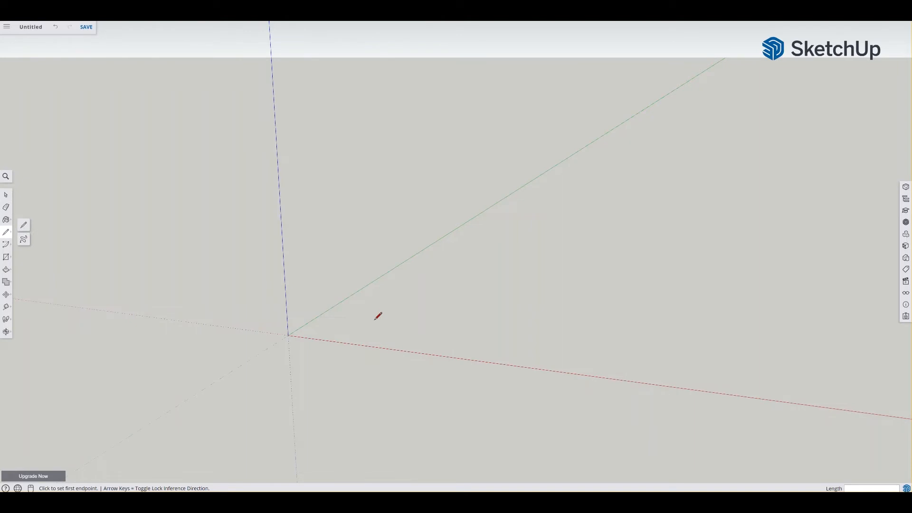
left_click(416, 304)
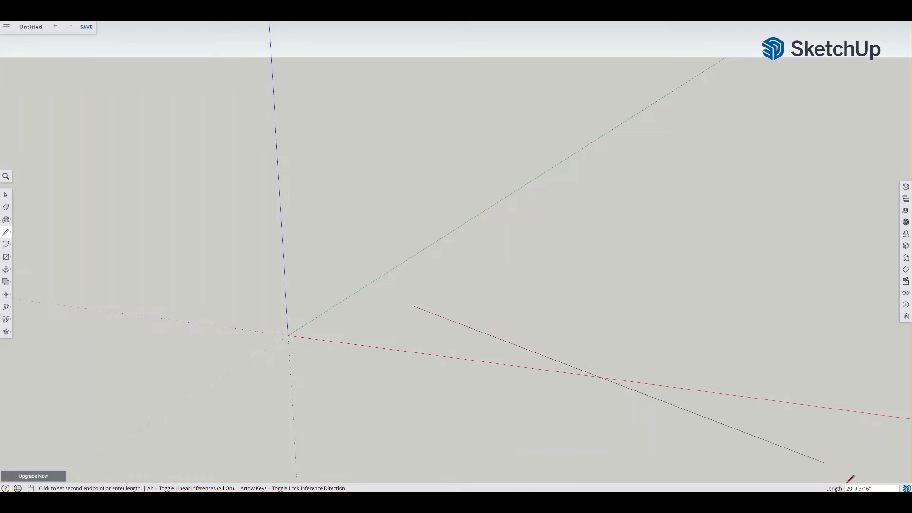
left_click(459, 268)
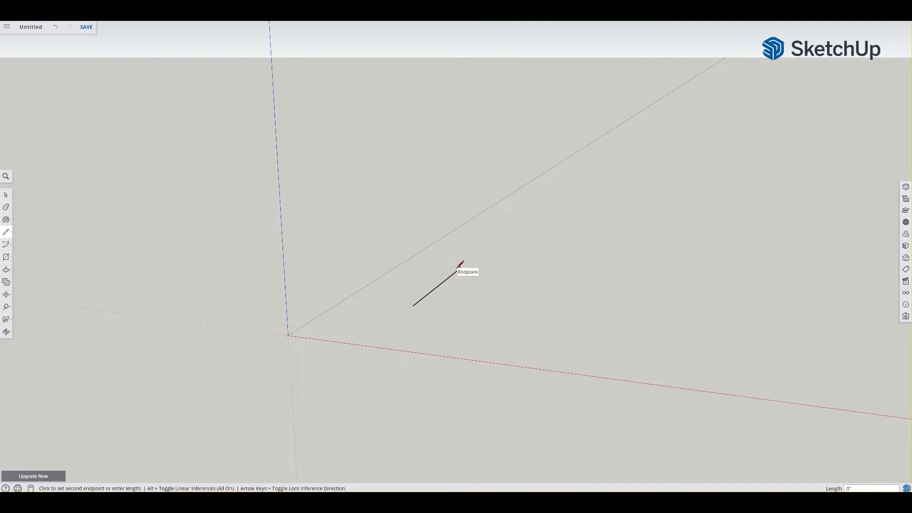
left_click(458, 268)
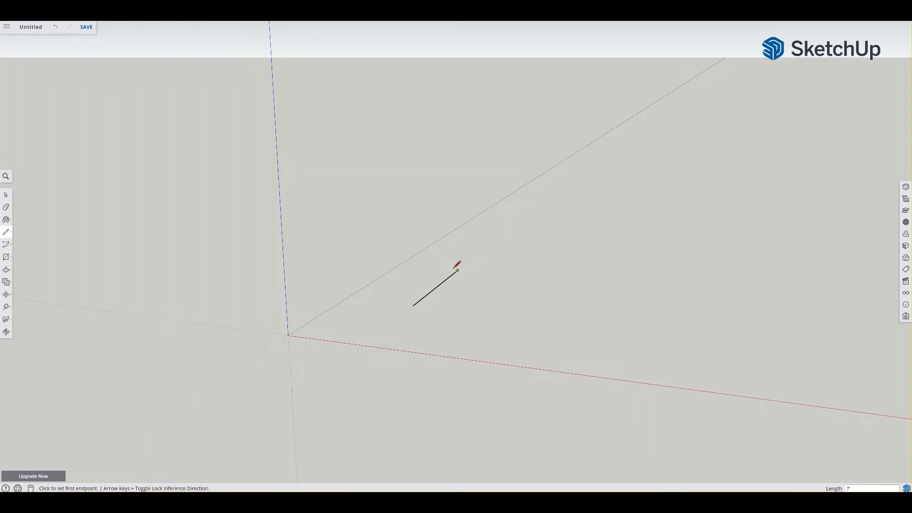
left_click(457, 270)
key("Escape")
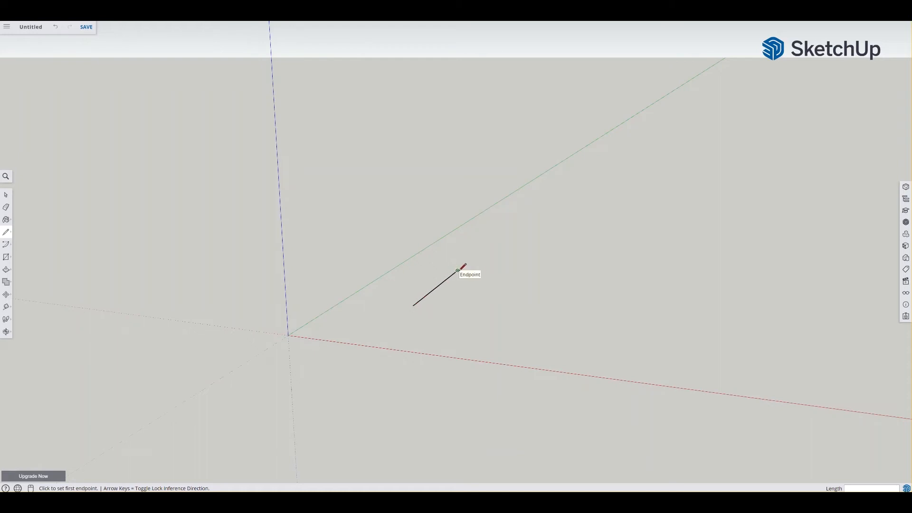
Step: Measure the line's length from end to end with the Tape Measure
left_click(6, 308)
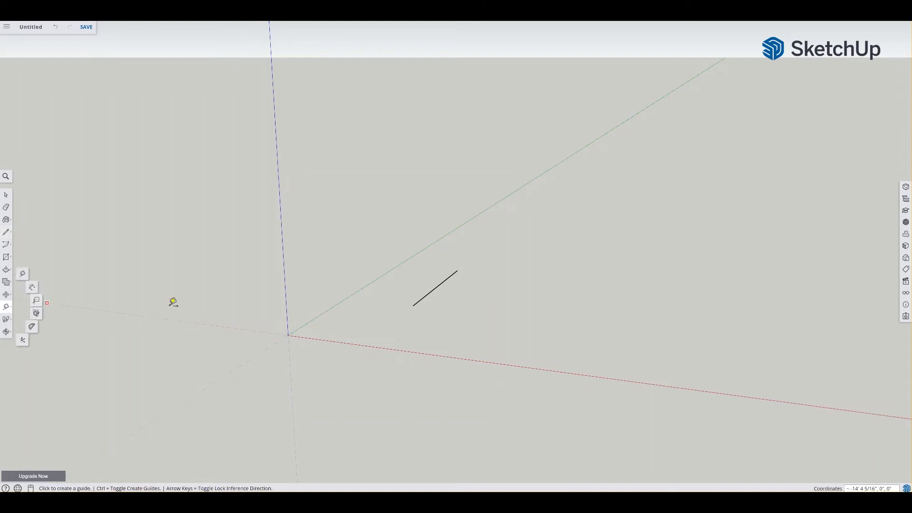
left_click(414, 305)
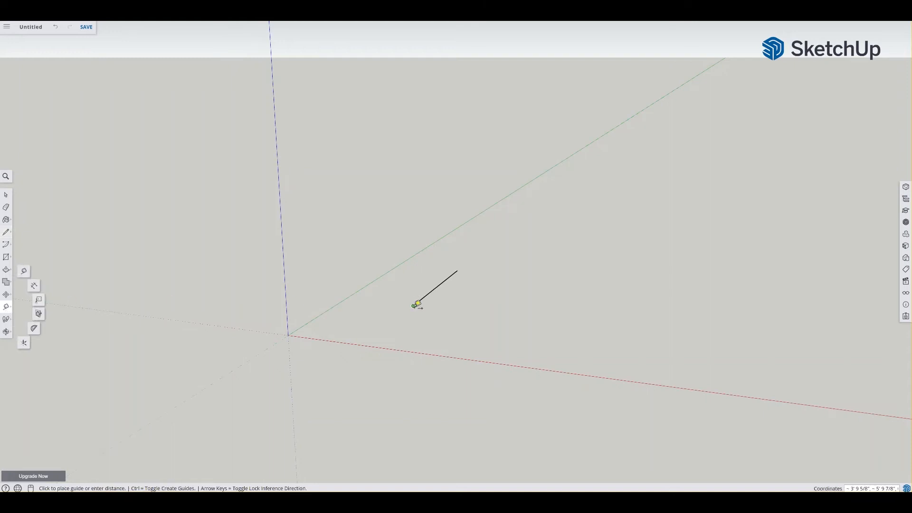
left_click(458, 270)
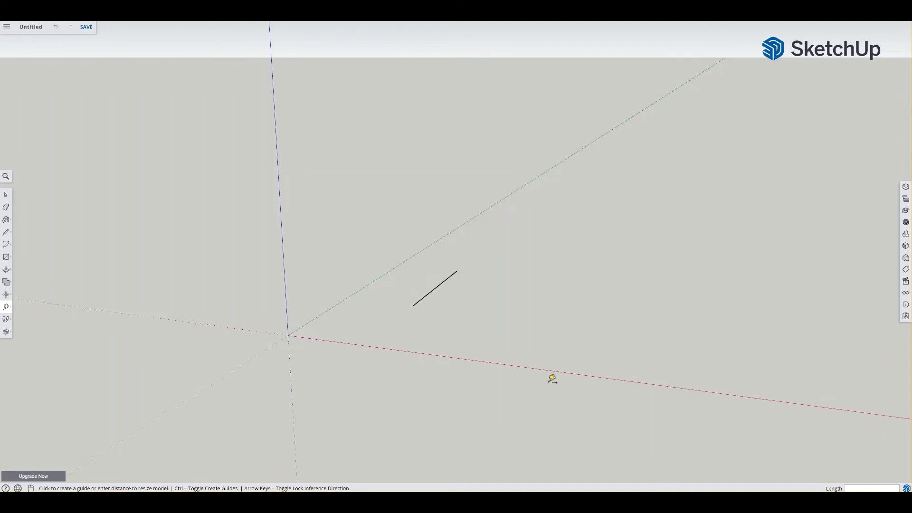
left_click(457, 270)
Step: Draw the remaining edges from the line's far end to close a rectangle, making the side opposite the first line 7' long
left_click(6, 232)
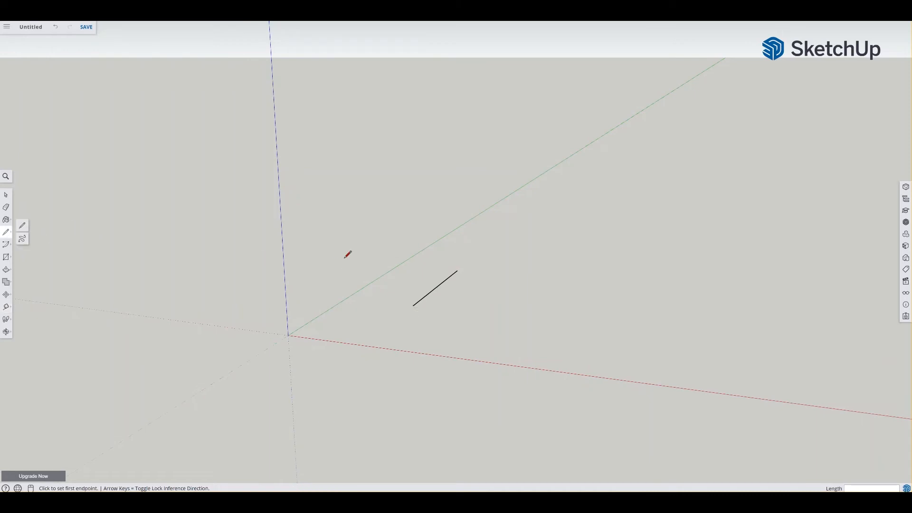
left_click(457, 271)
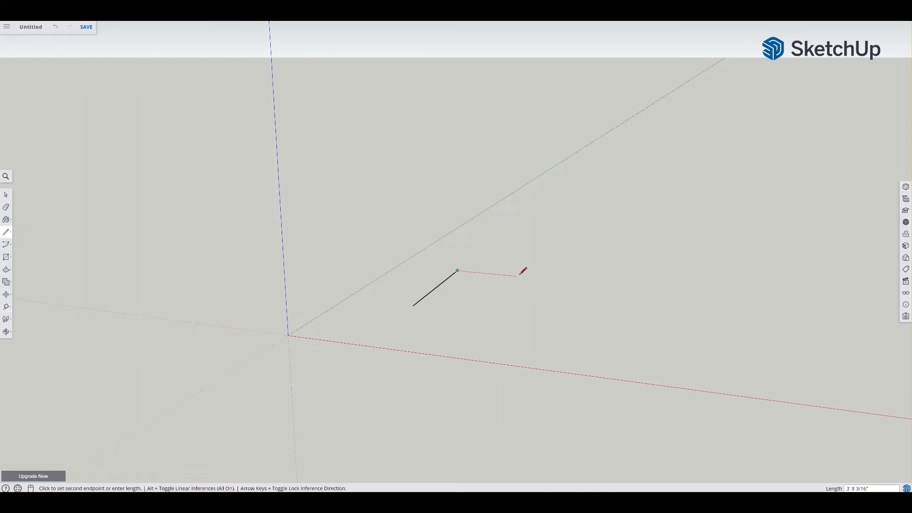
left_click(567, 281)
left_click(518, 330)
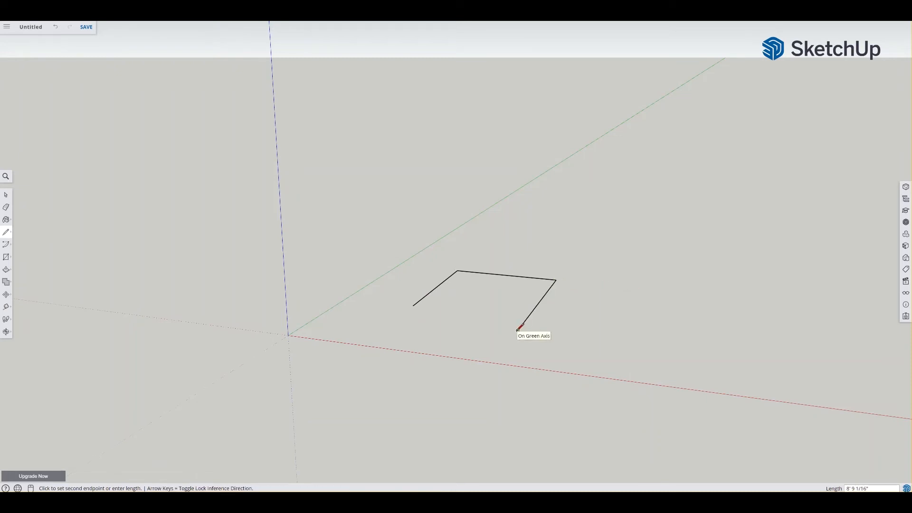
type("7")
left_click_drag(526, 318, 495, 315)
left_click(414, 306)
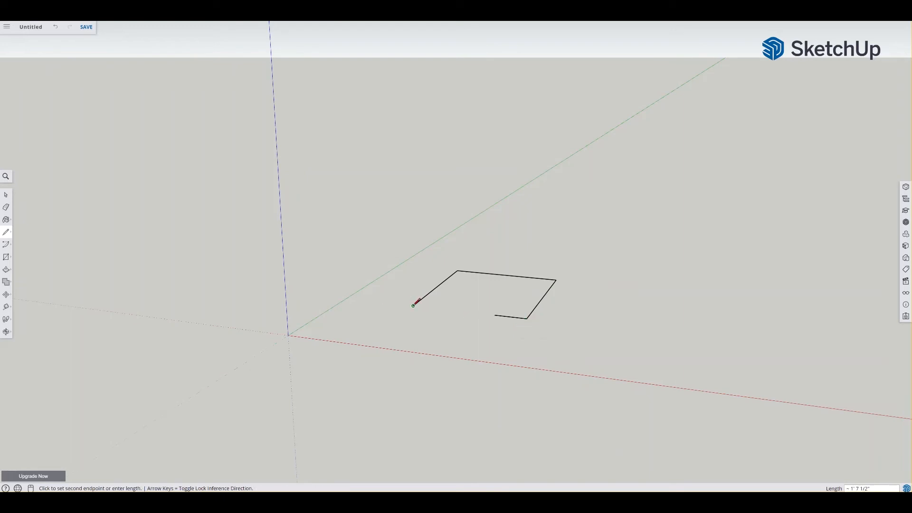
left_click(495, 315)
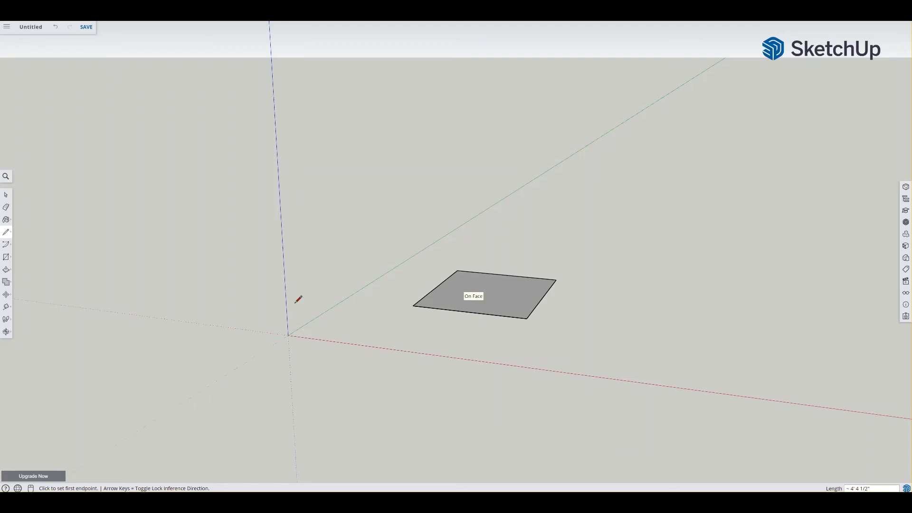
Step: Push/Pull the rectangular face upward into a slab about 6 11/16" thick
left_click(6, 269)
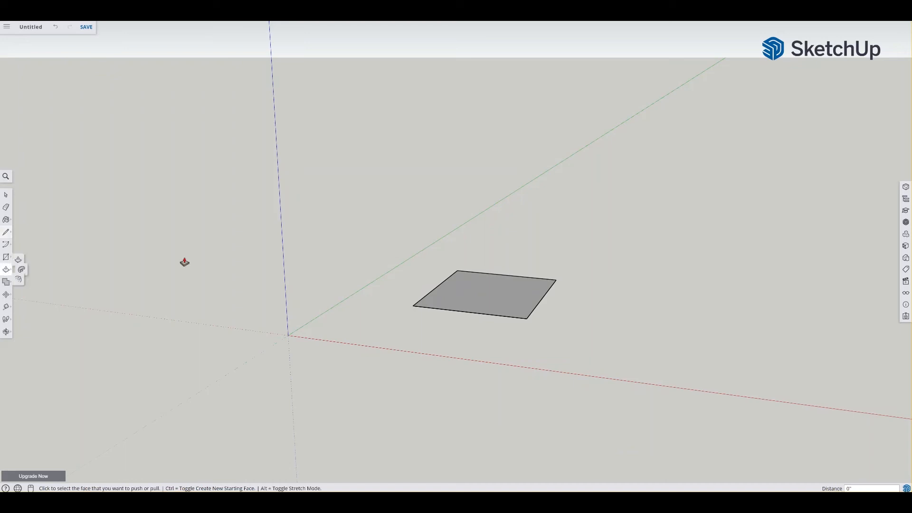
left_click(480, 293)
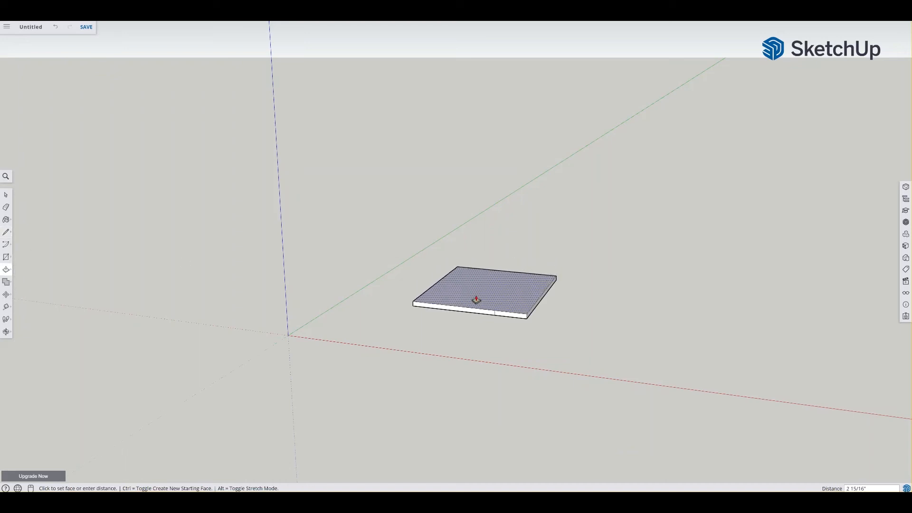
left_click(479, 286)
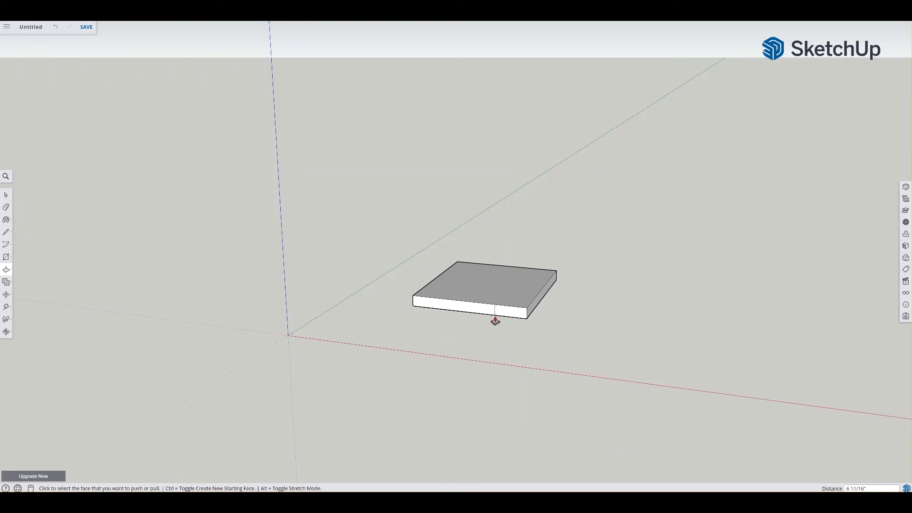
Step: Erase the stray vertical edge dividing the slab's front side face
left_click(7, 208)
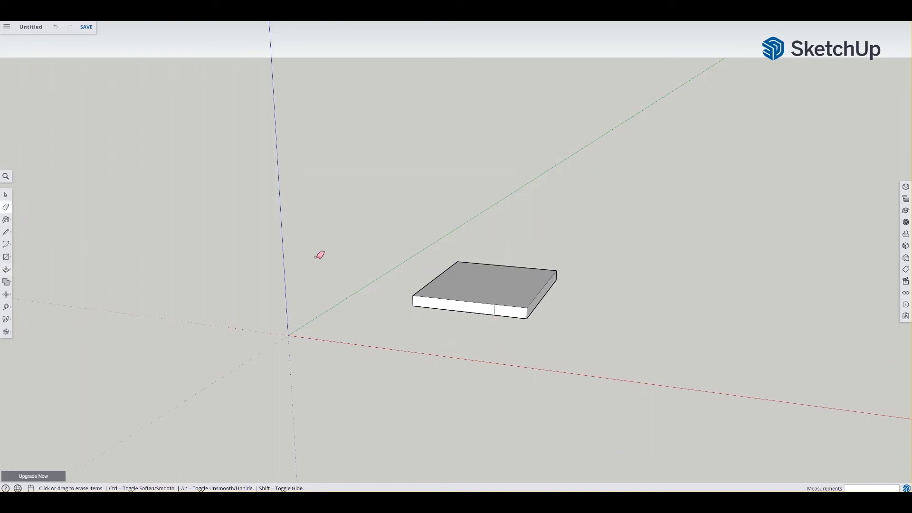
left_click(495, 309)
left_click(6, 195)
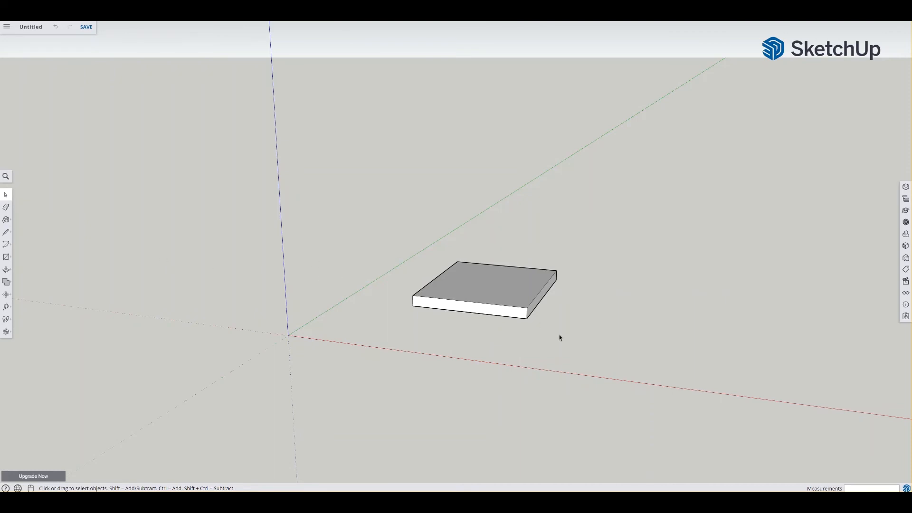
Step: Draw a separate line about 4'10 1/2" long on the ground beside the slab, running in the red axis direction
left_click(6, 232)
left_click(602, 314)
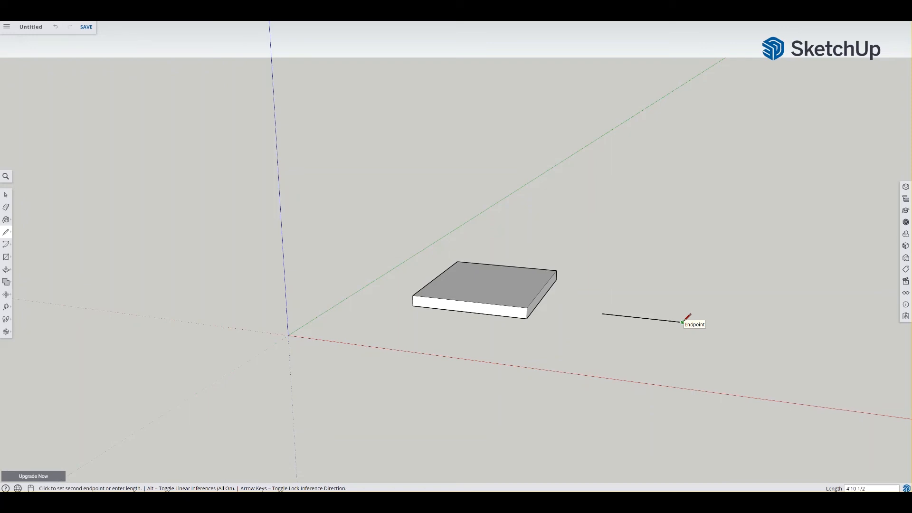
left_click(683, 322)
key("Escape")
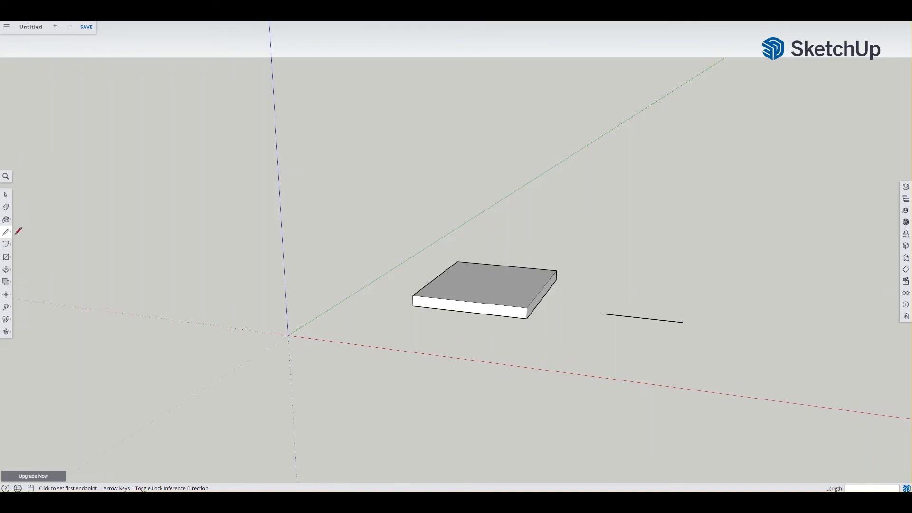
Step: Draw a 4'10.5" line straight up along the blue axis direction from the far end of the separate ground line
left_click(682, 323)
type("7'")
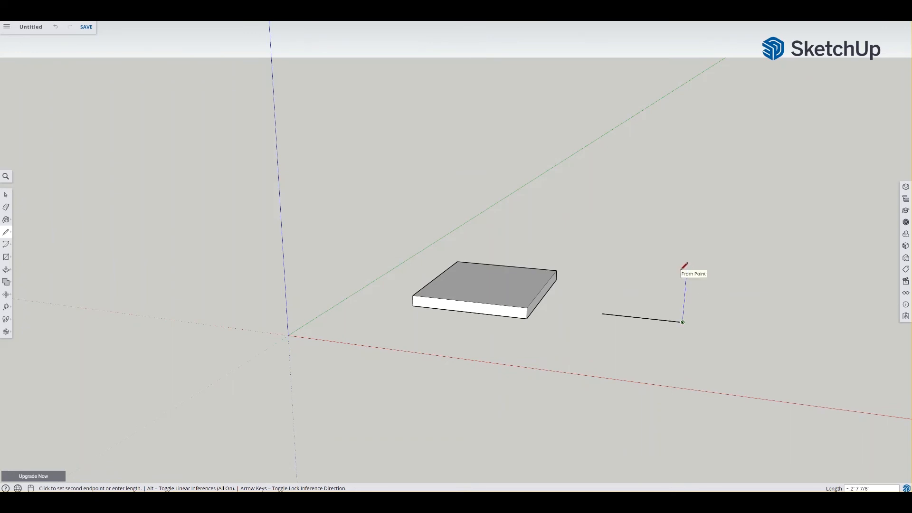
type("4'10.5")
key("Return")
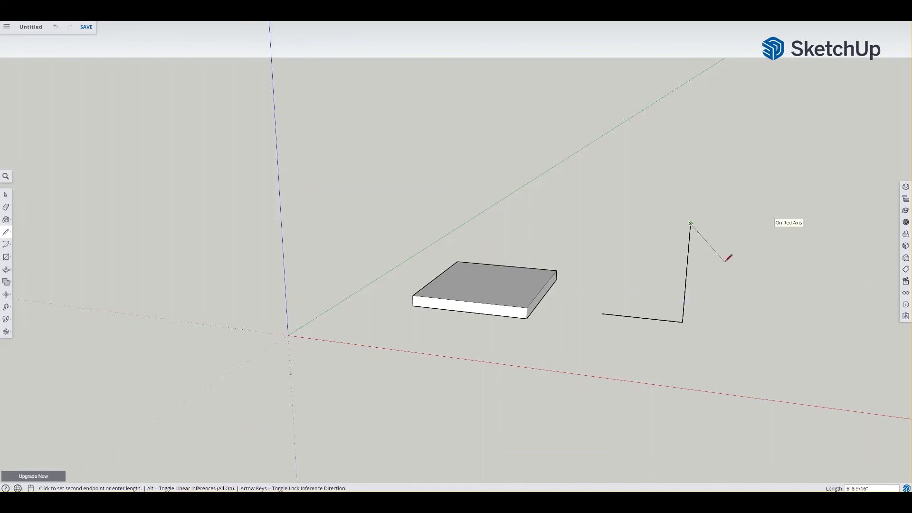
key("Escape")
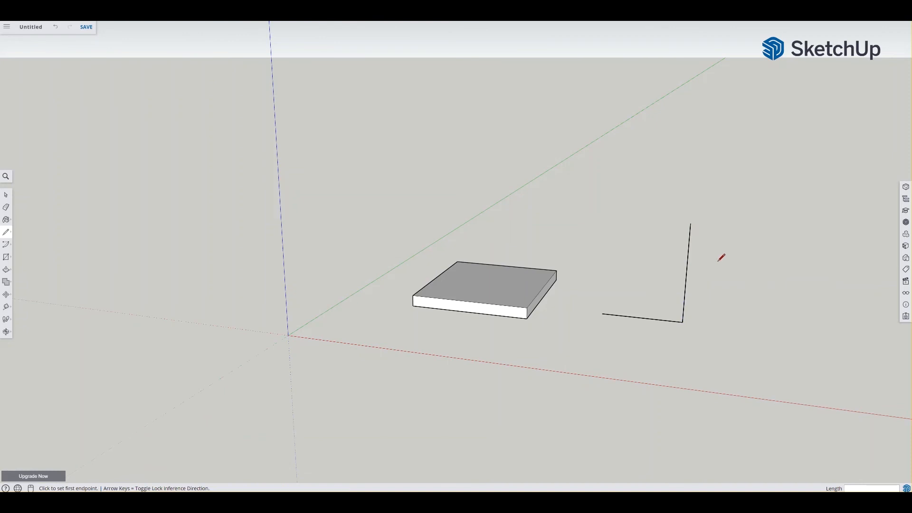